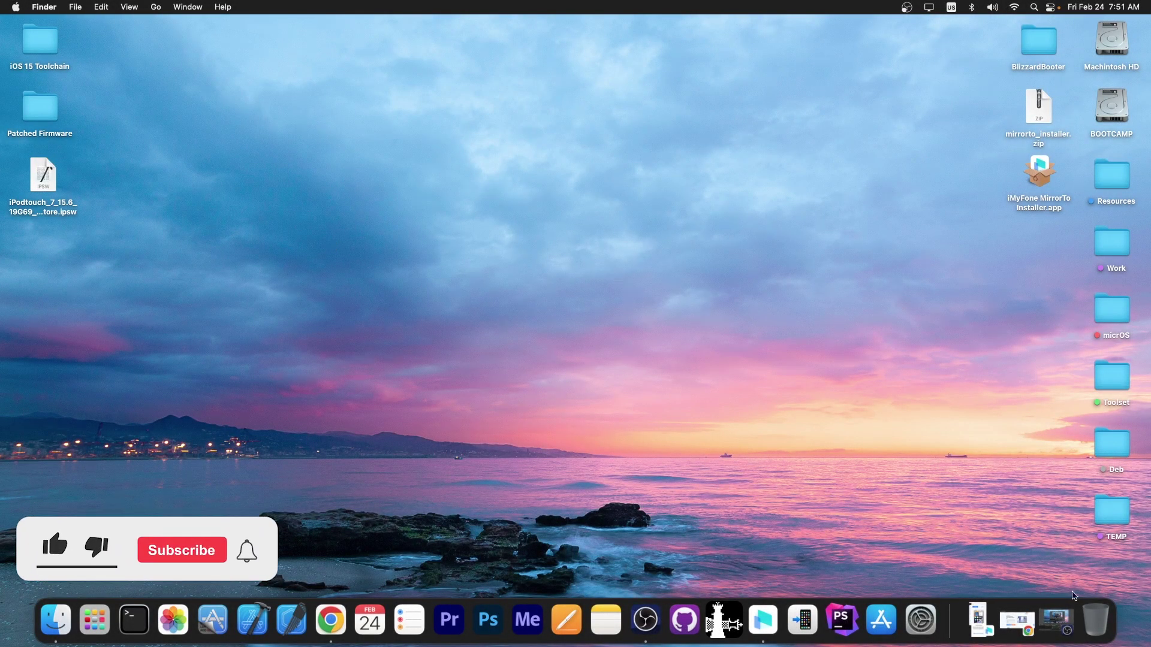
Restore the minimized iMyFone MirrorTo window from the Dock
click(979, 621)
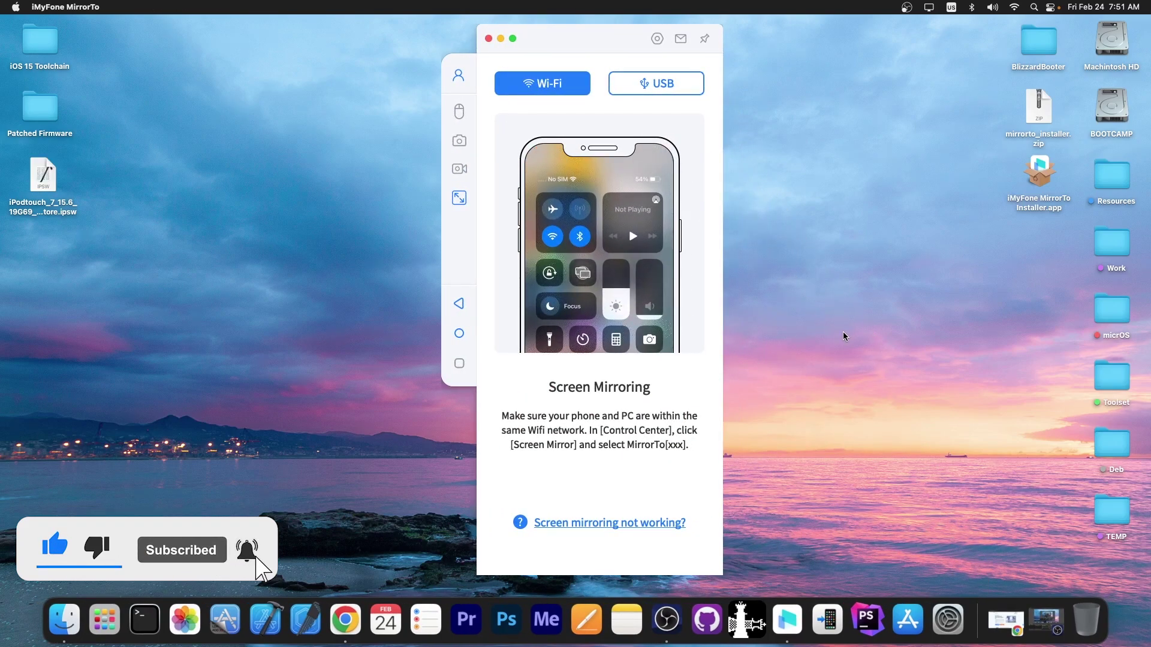
Bring up Chrome showing the MirrorTo product page at imyfone.com/screen-mirror
click(500, 38)
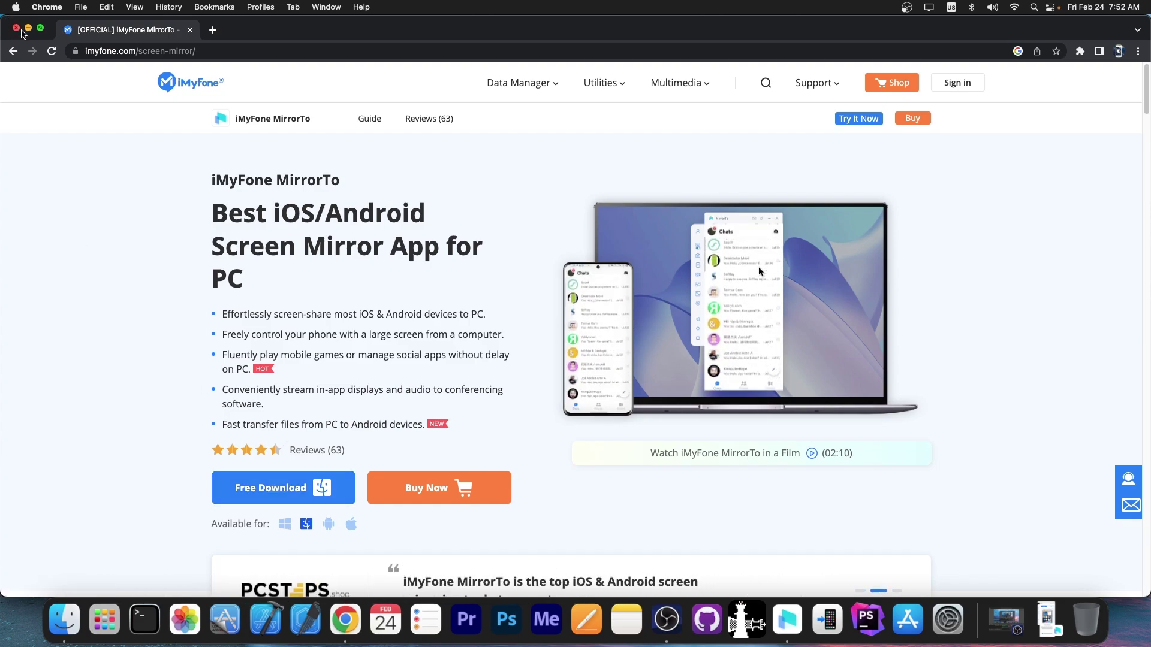
Minimize Chrome, run the iMyFone MirrorTo Installer, and launch MirrorTo from the Dock
click(28, 28)
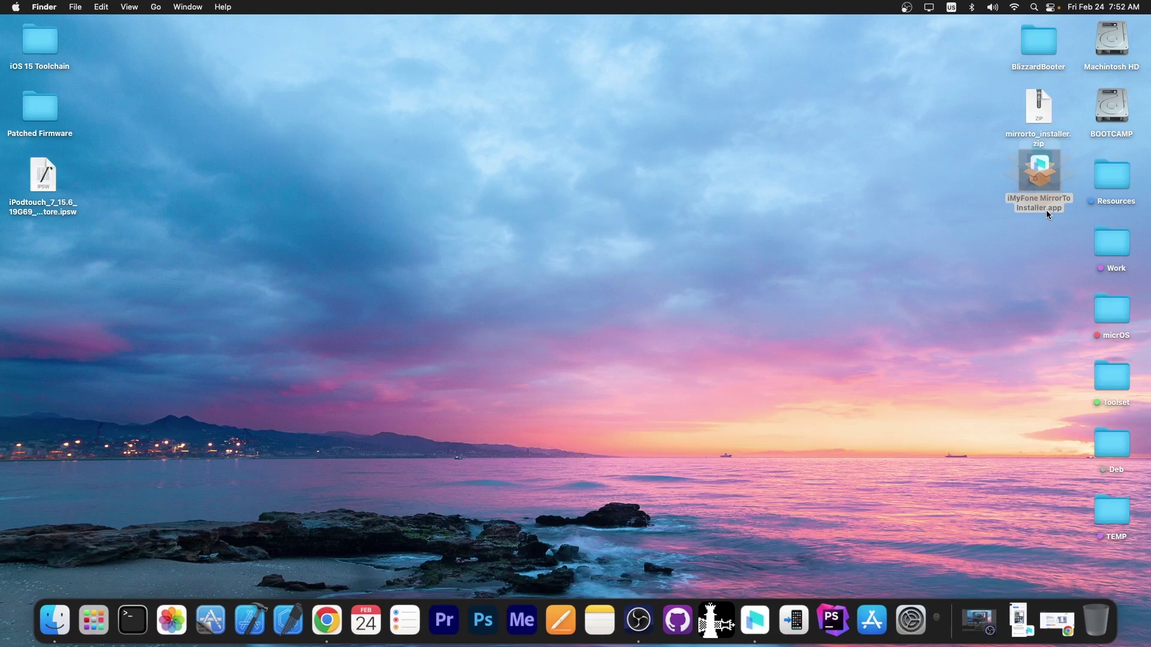
double_click(1048, 213)
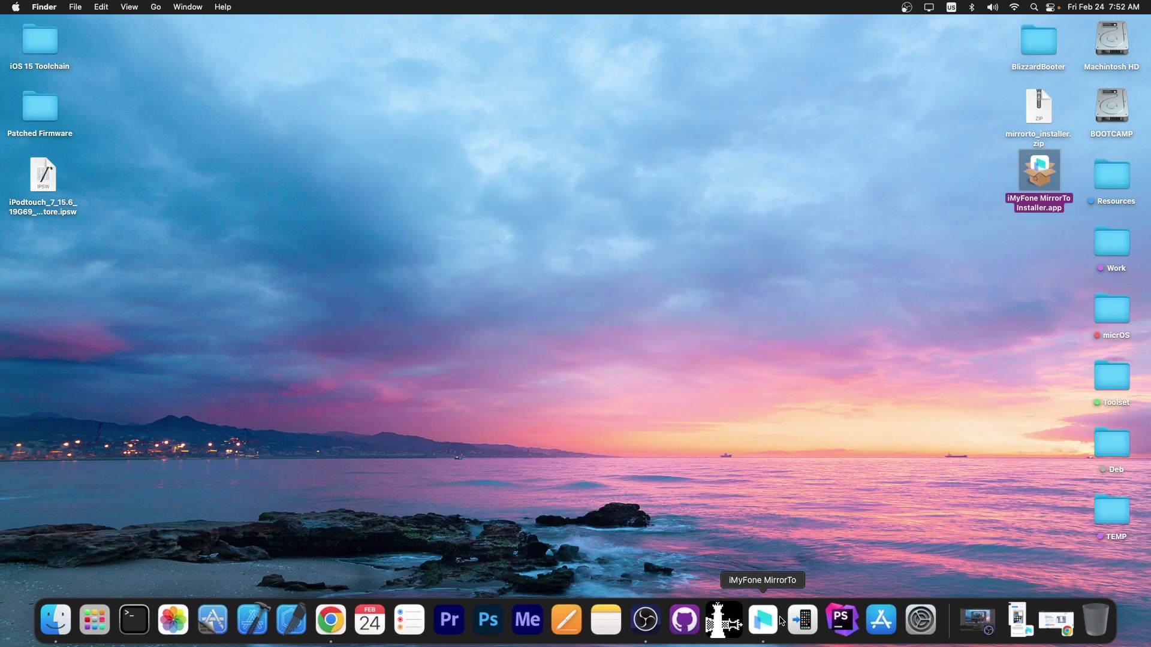
click(771, 620)
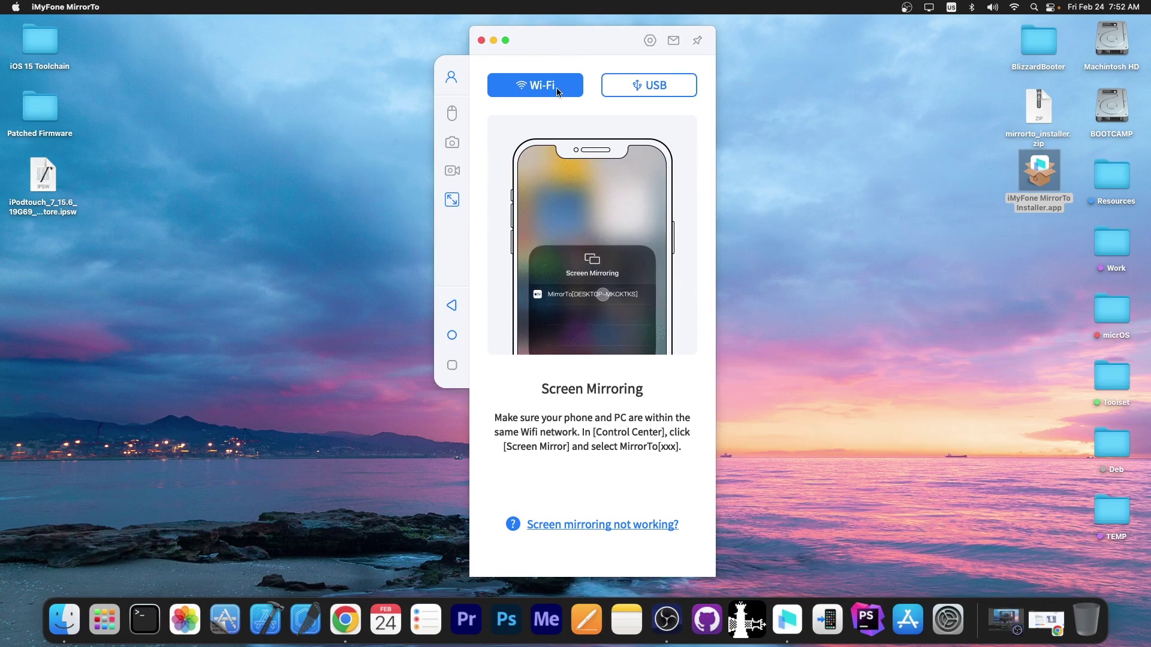
Check the USB connection instructions, then return to the Wi-Fi mirroring instructions
click(607, 85)
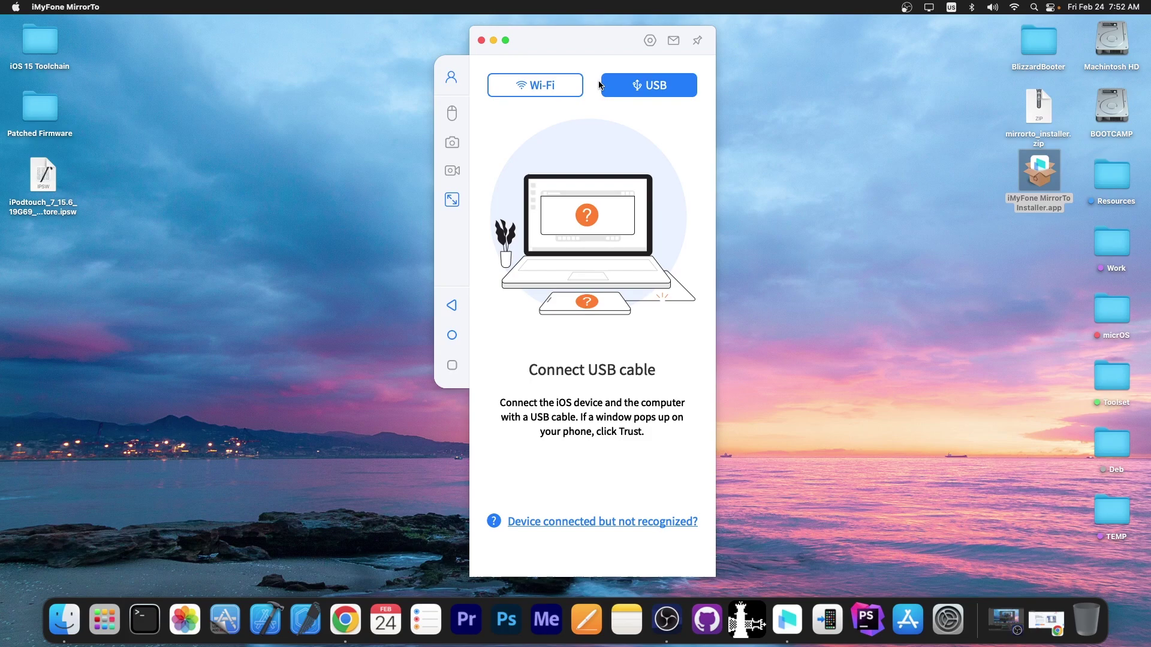
click(554, 91)
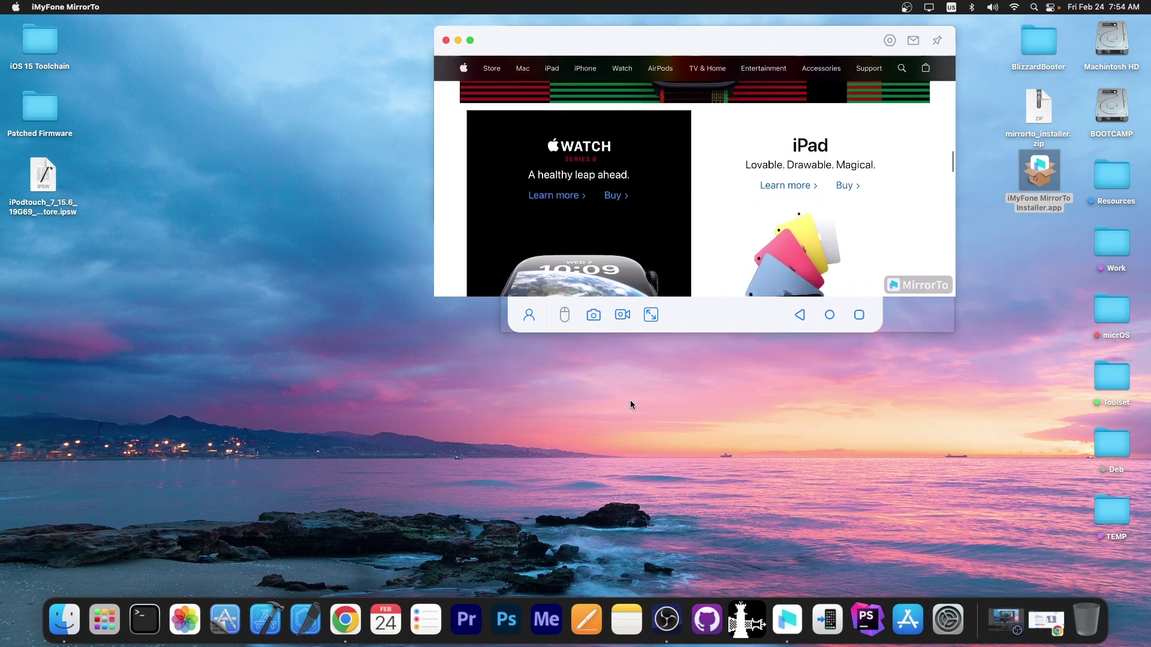
Copy a screenshot of the mirrored iPhone to the clipboard and briefly view it full screen
click(588, 315)
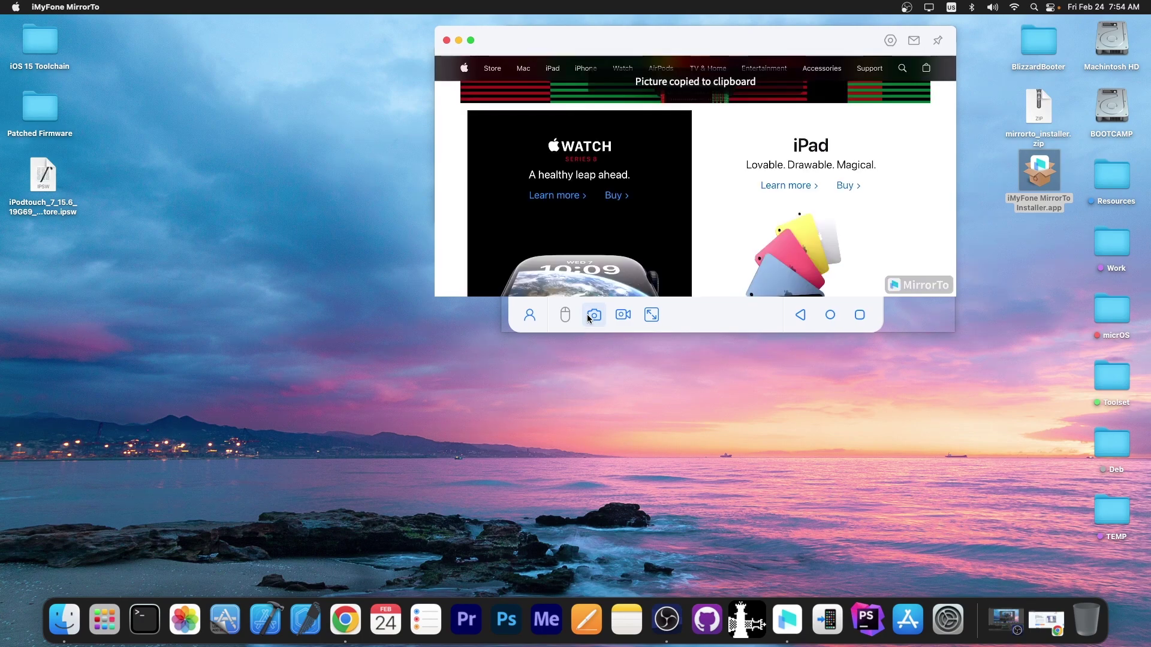
click(651, 315)
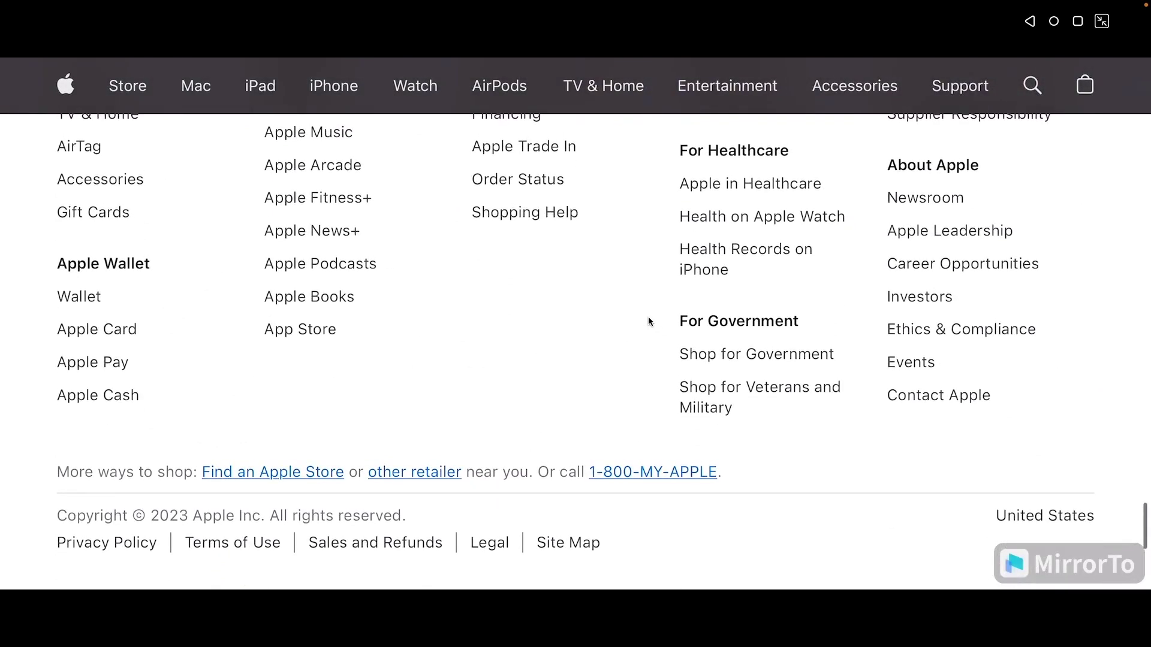
key(Escape)
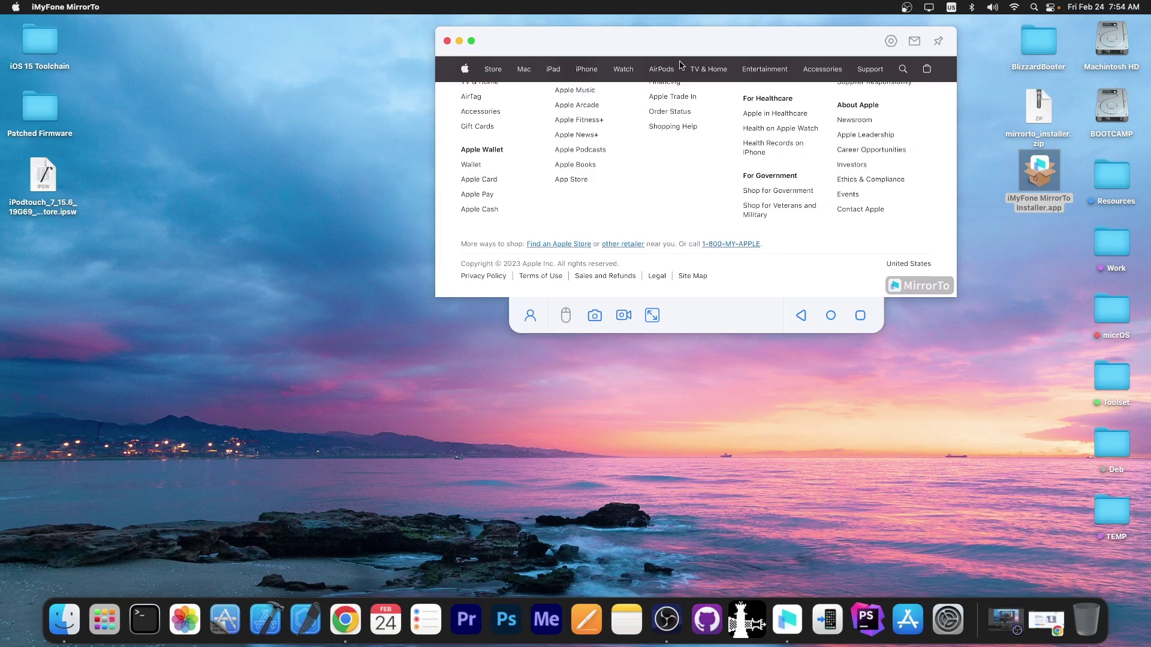
Turn on Mouse Control and scroll the mirrored Apple page in Safari
click(568, 315)
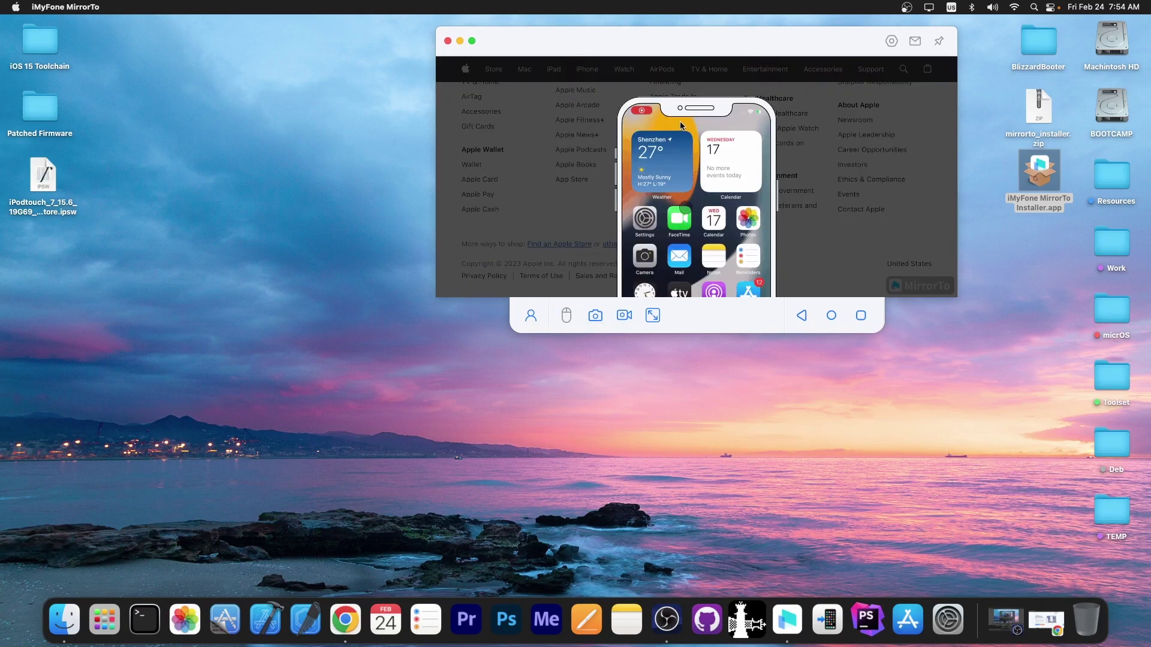
scroll(688, 219, up, 20)
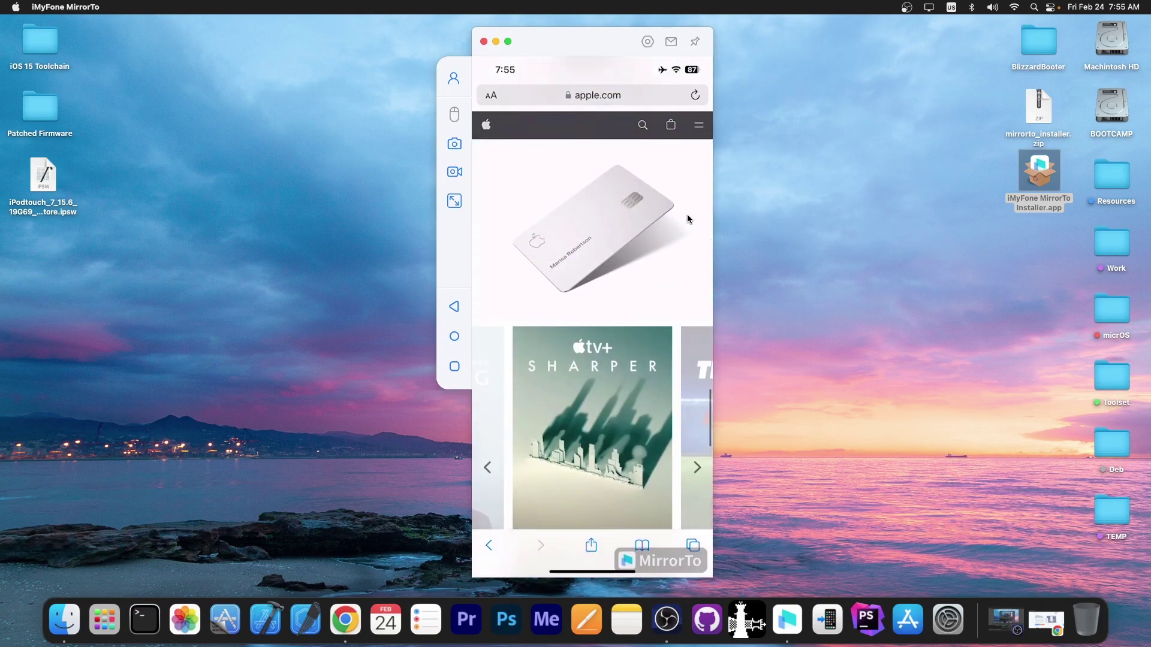
scroll(688, 218, up, 5)
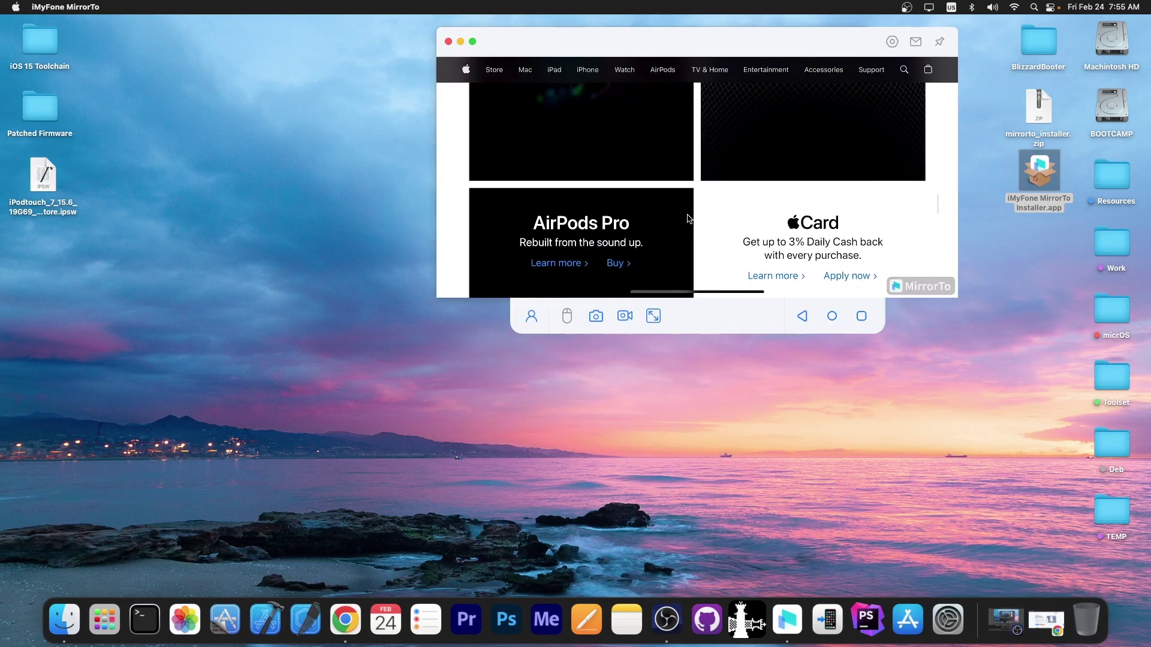
Browse the Apple page in full-screen mirroring, then exit back to the window
click(653, 316)
scroll(646, 318, down, 10)
scroll(645, 314, up, 10)
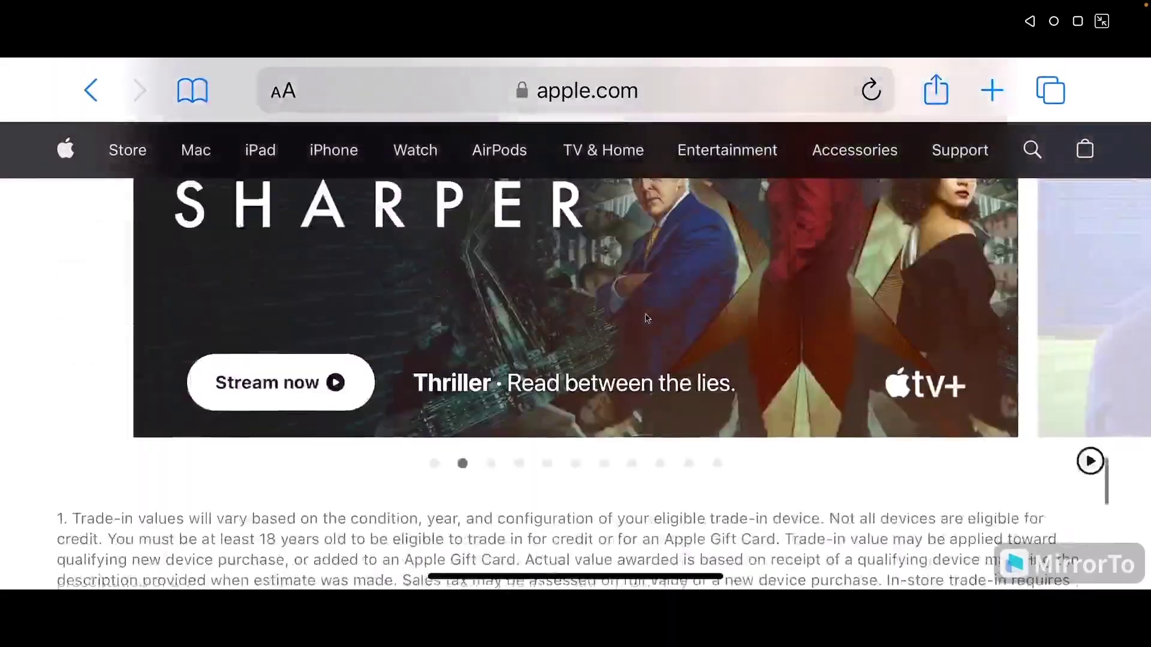
scroll(646, 317, up, 10)
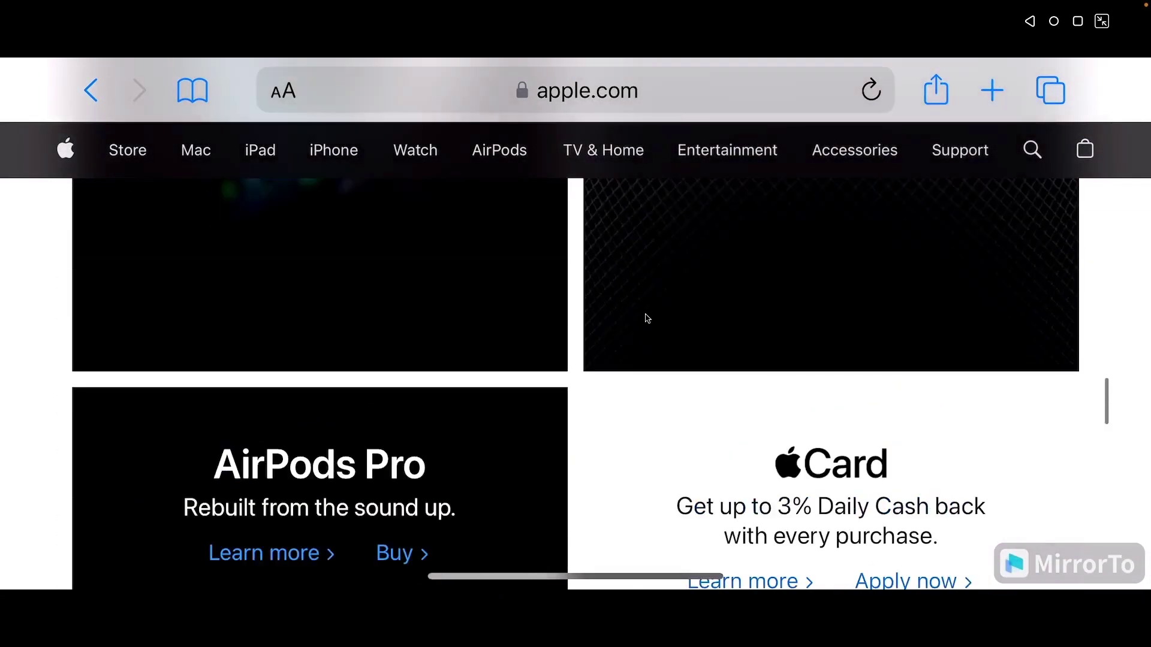
scroll(644, 314, up, 10)
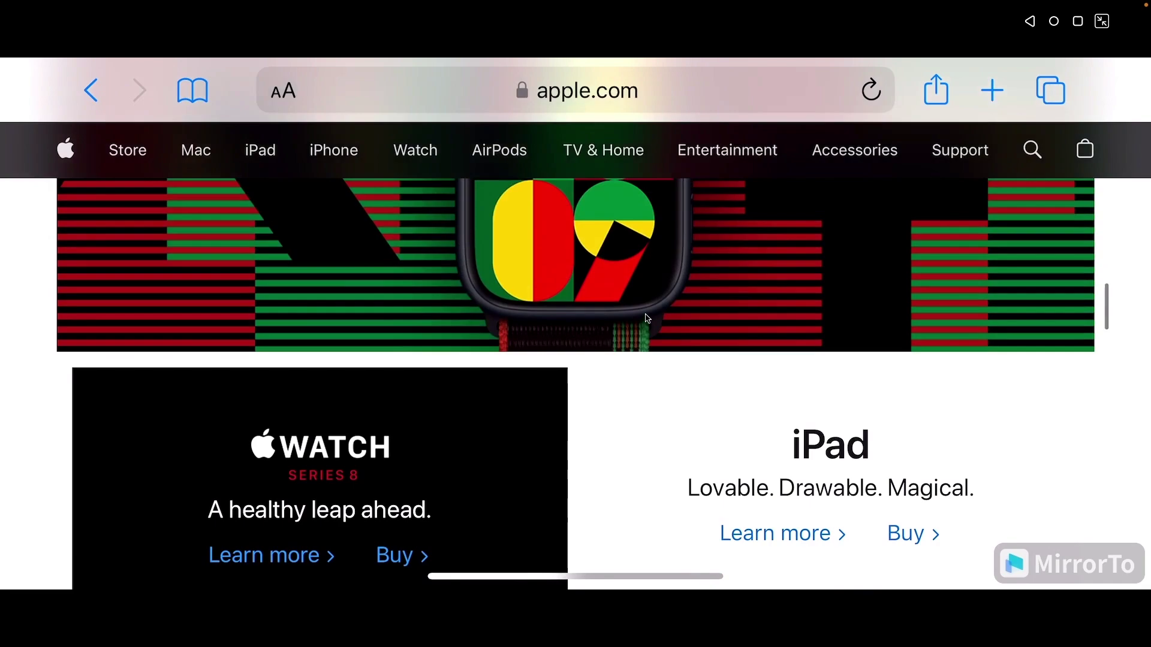
scroll(646, 318, up, 5)
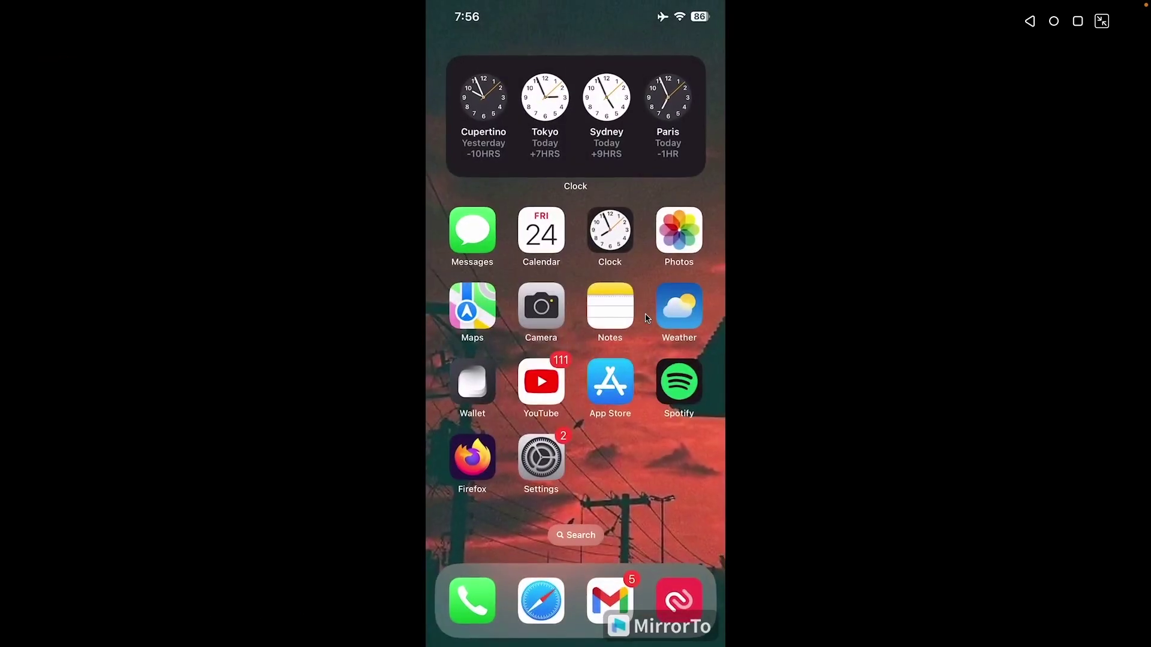
key(Escape)
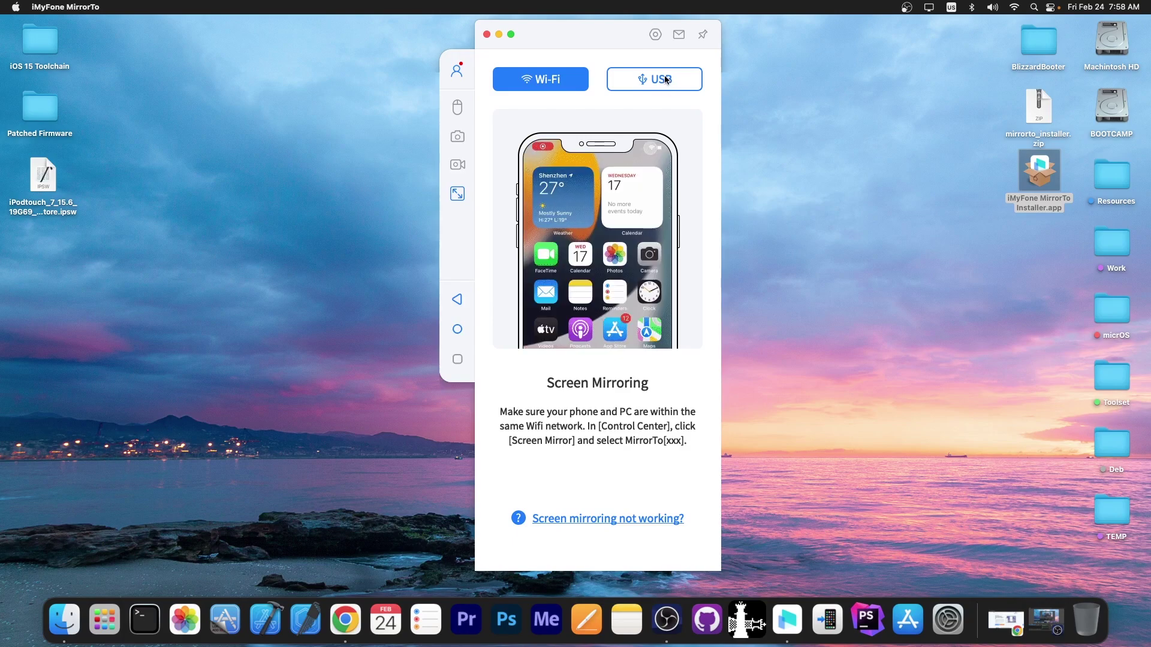
Switch to USB connection and confirm iPhone XS Max as the device to mirror
click(667, 80)
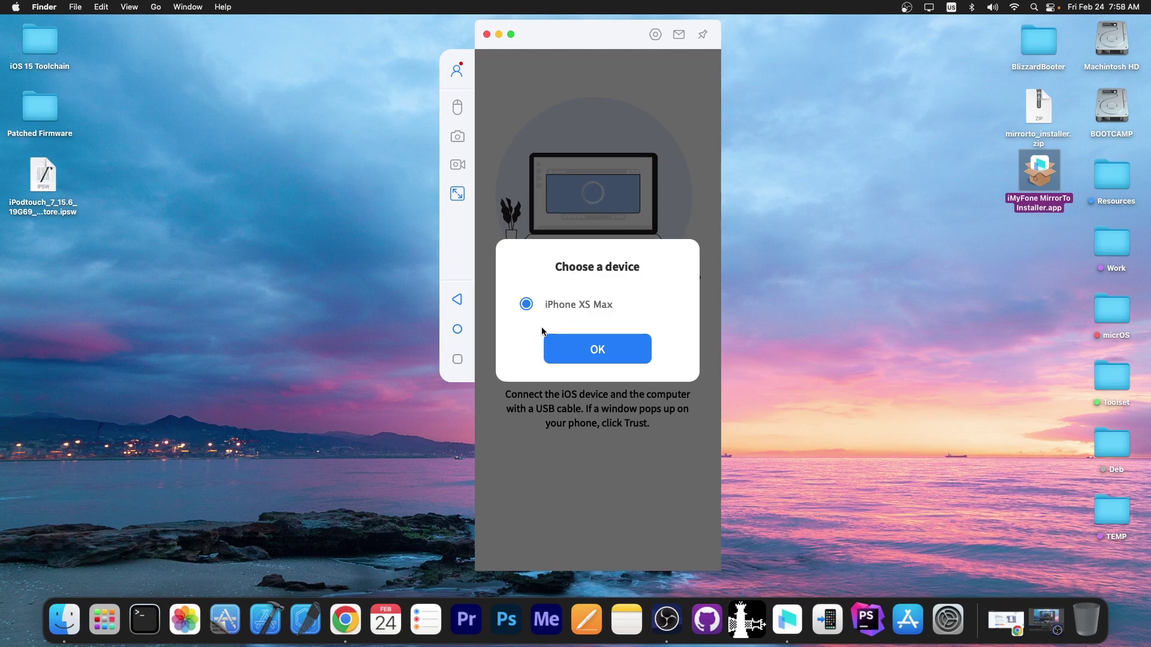
click(617, 345)
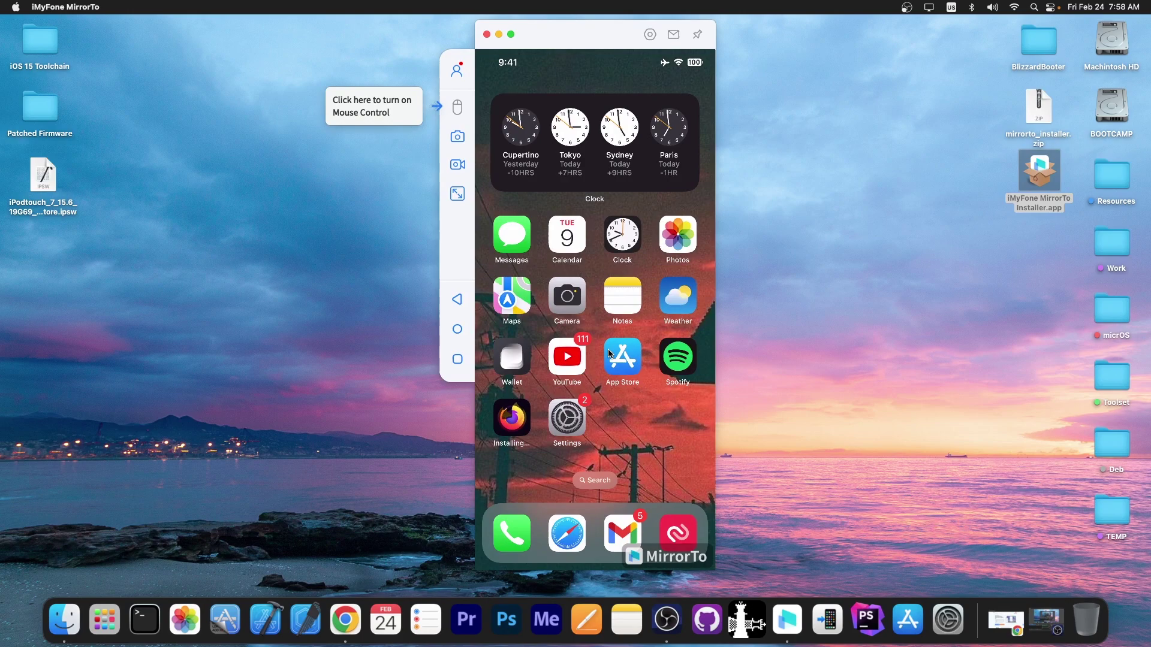
Dismiss the mouse-control tip, toggle full screen off again, and start recording the mirrored screen
click(377, 195)
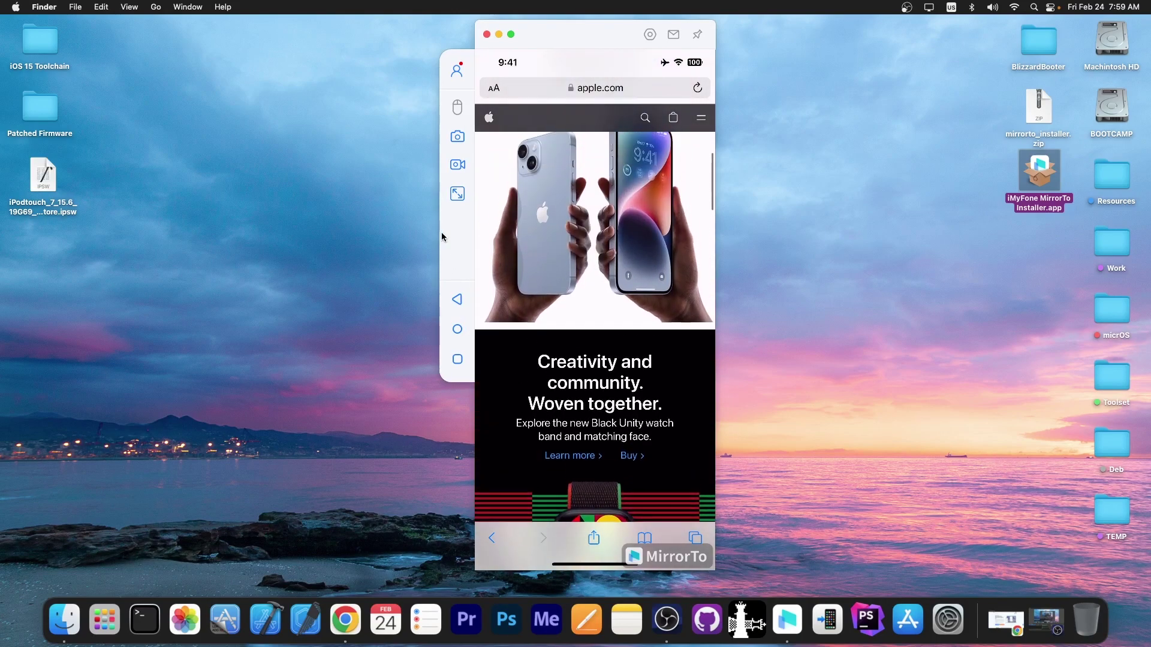
click(458, 193)
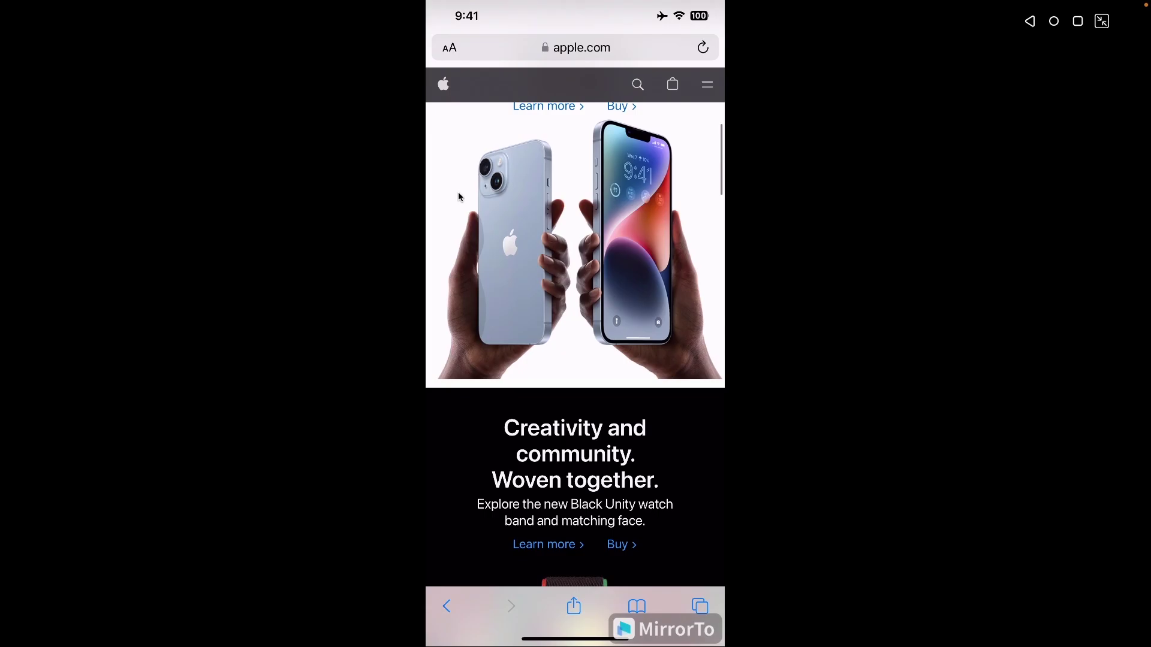
key(Escape)
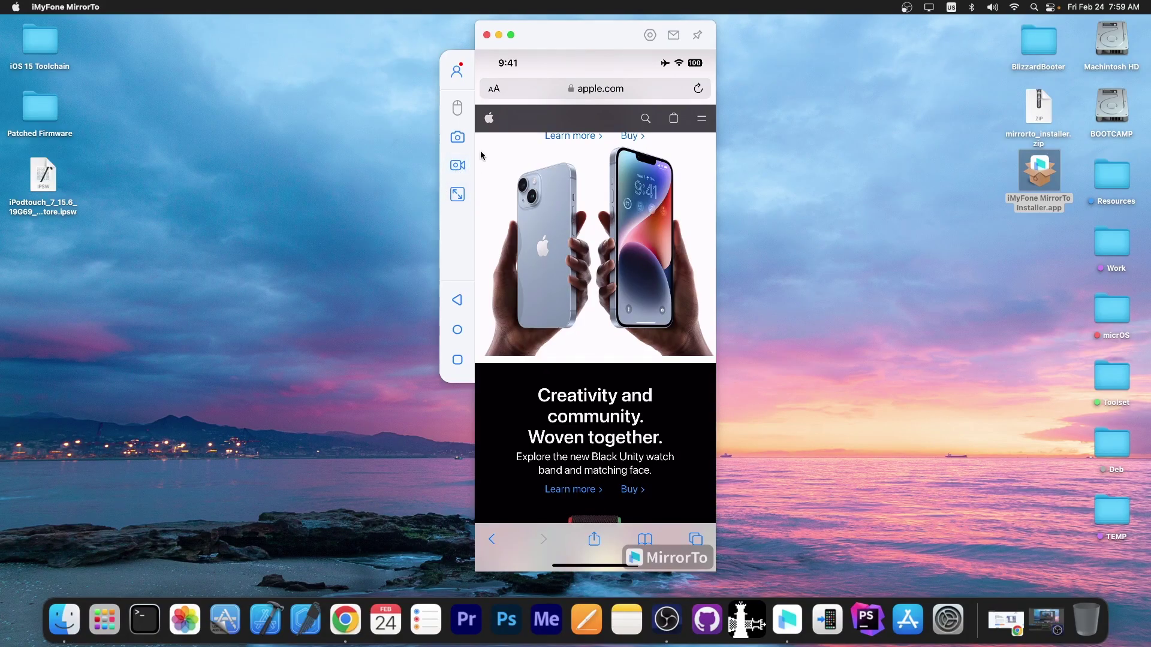
click(458, 167)
scroll(499, 208, down, 5)
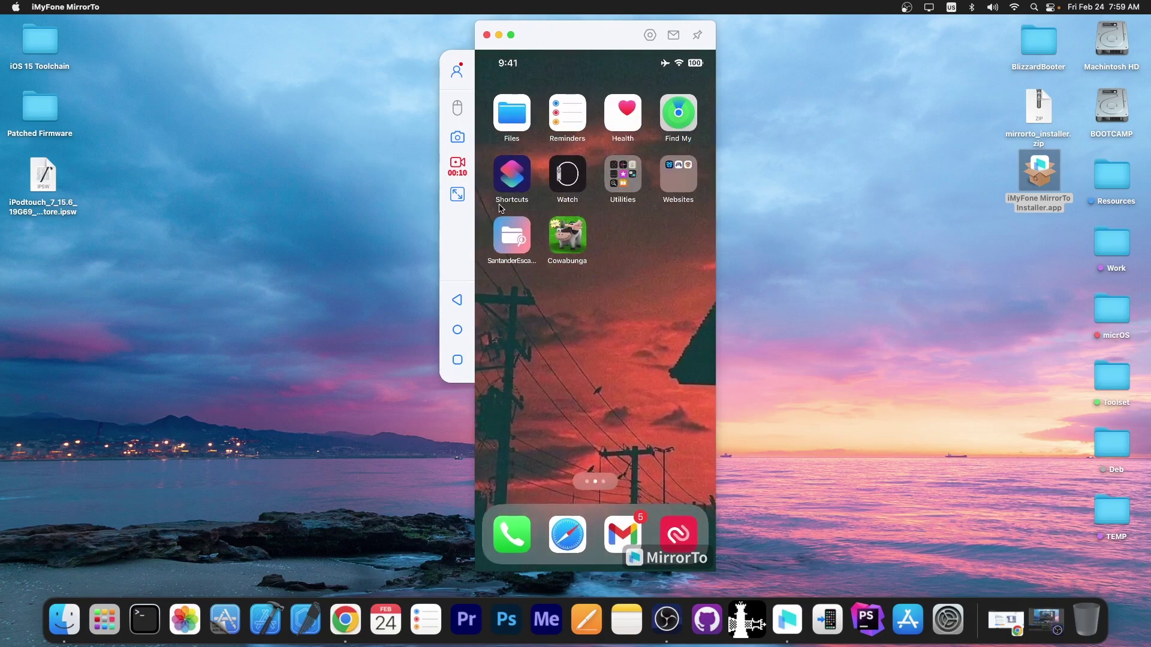
Stop recording, play 20230224_075920.mp4 in QuickTime, skip to 00:14, then close it
click(459, 169)
click(579, 312)
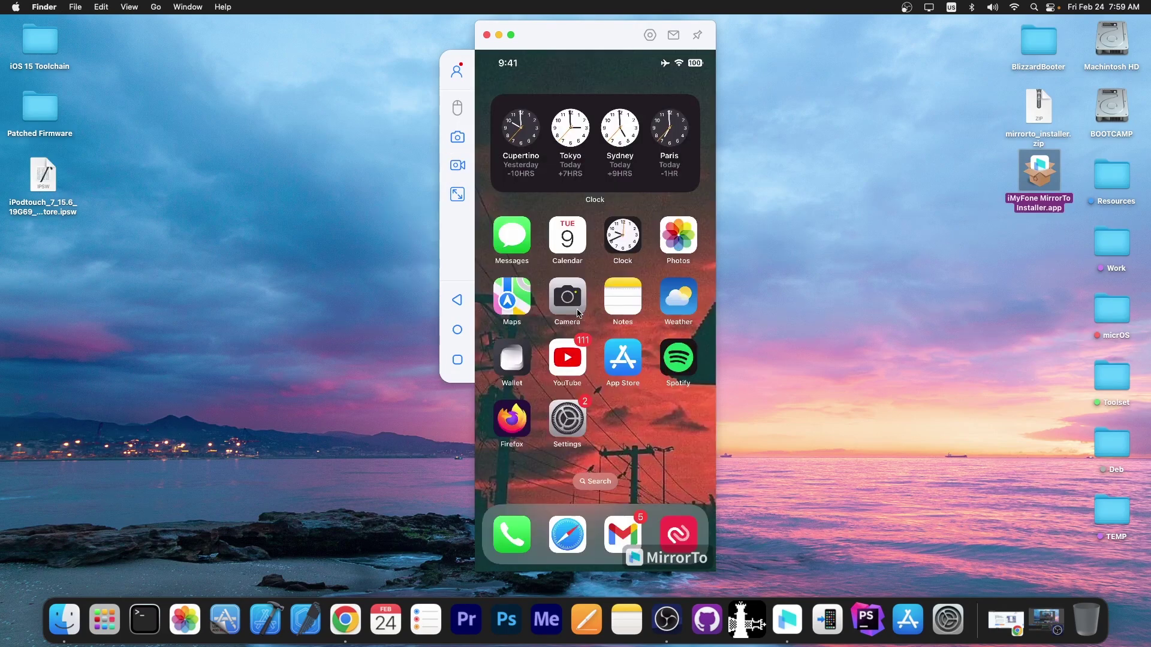
double_click(468, 192)
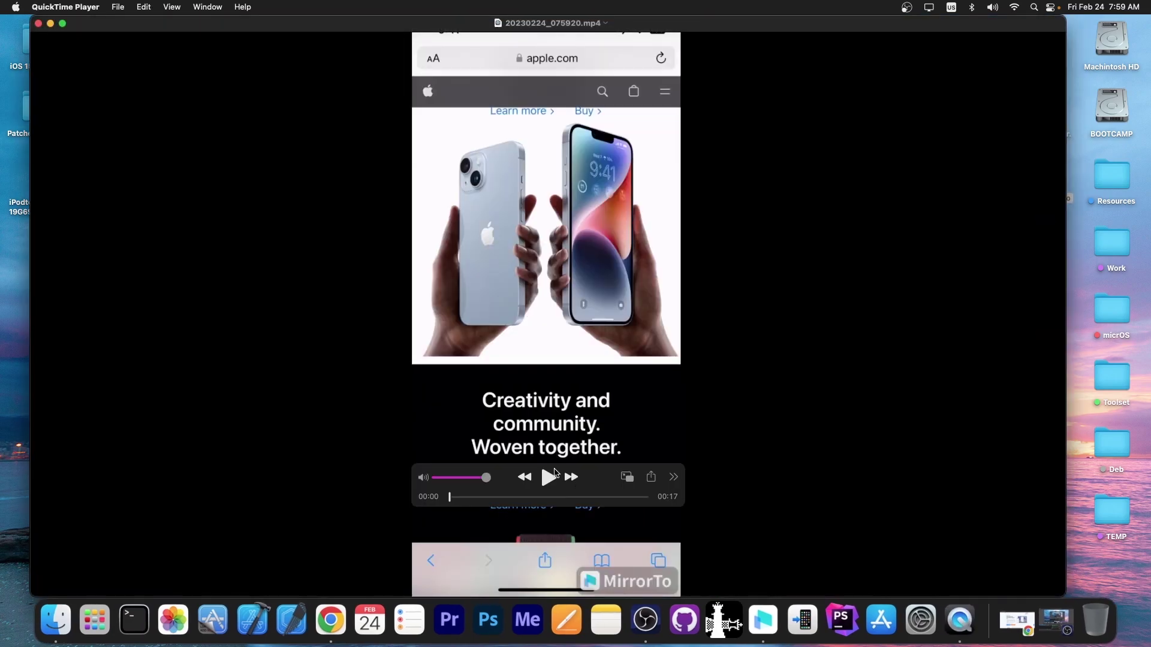
click(549, 477)
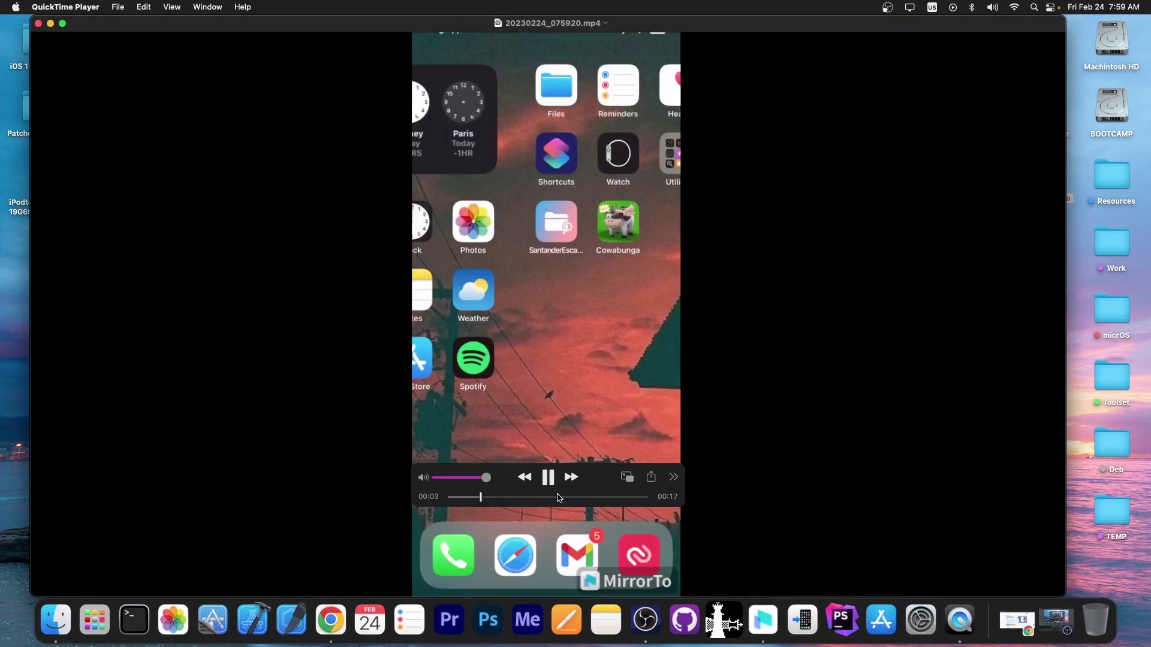
click(619, 498)
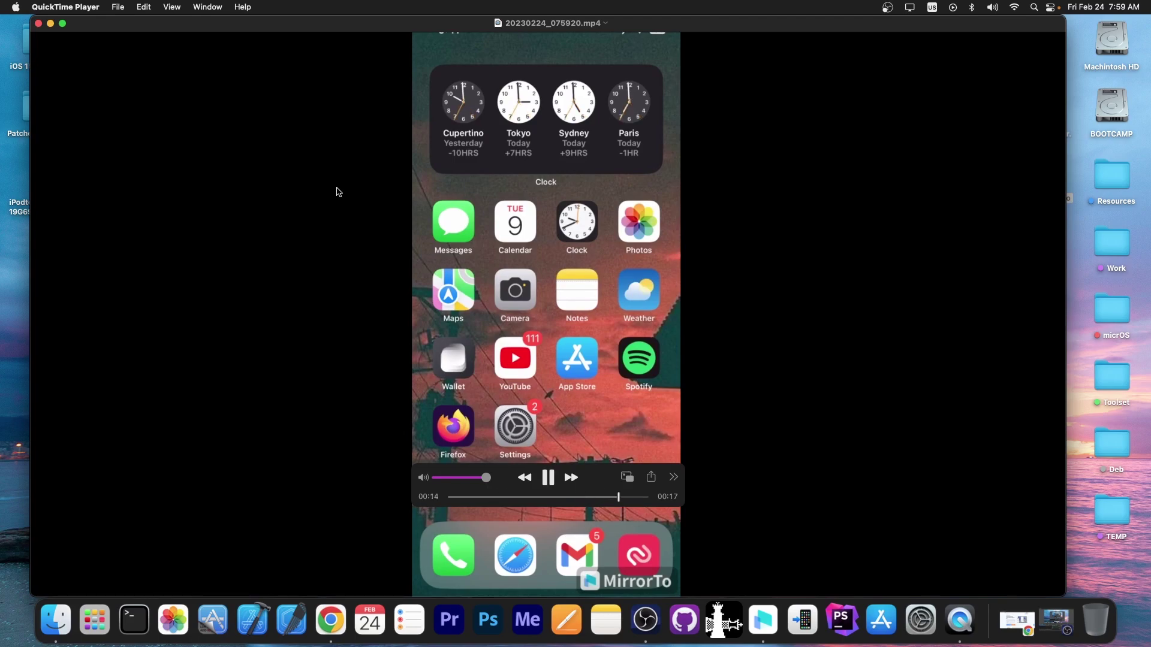
click(38, 23)
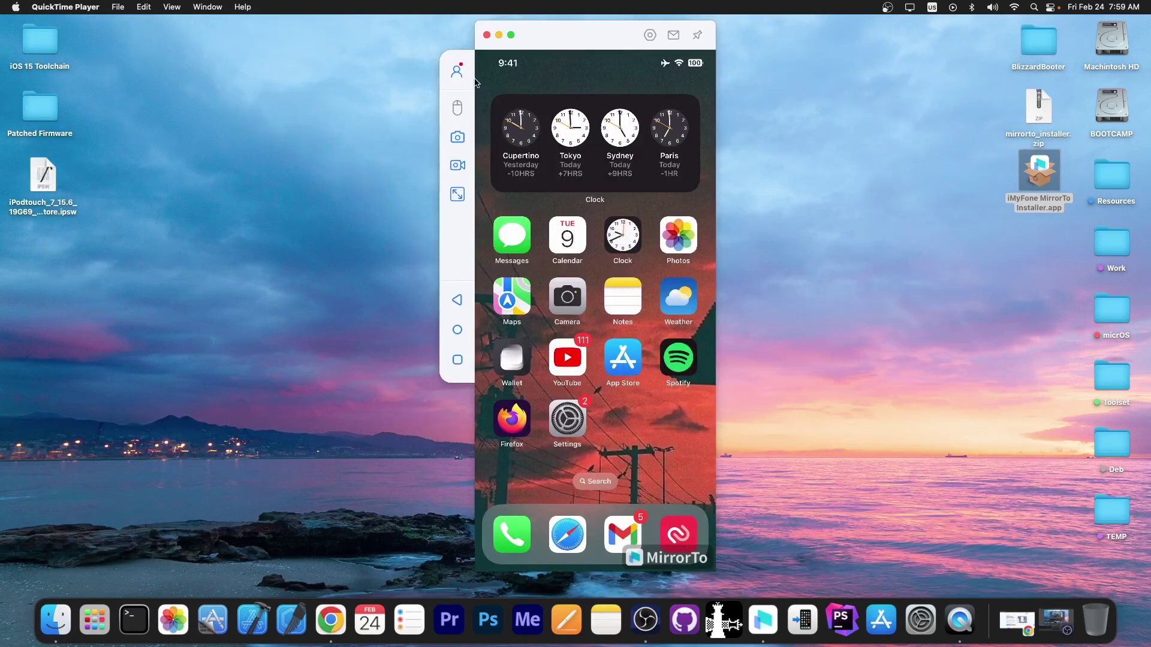
Go back to apple.com on the mirrored iPhone, skip Bluetooth pairing, and scroll the page
click(439, 352)
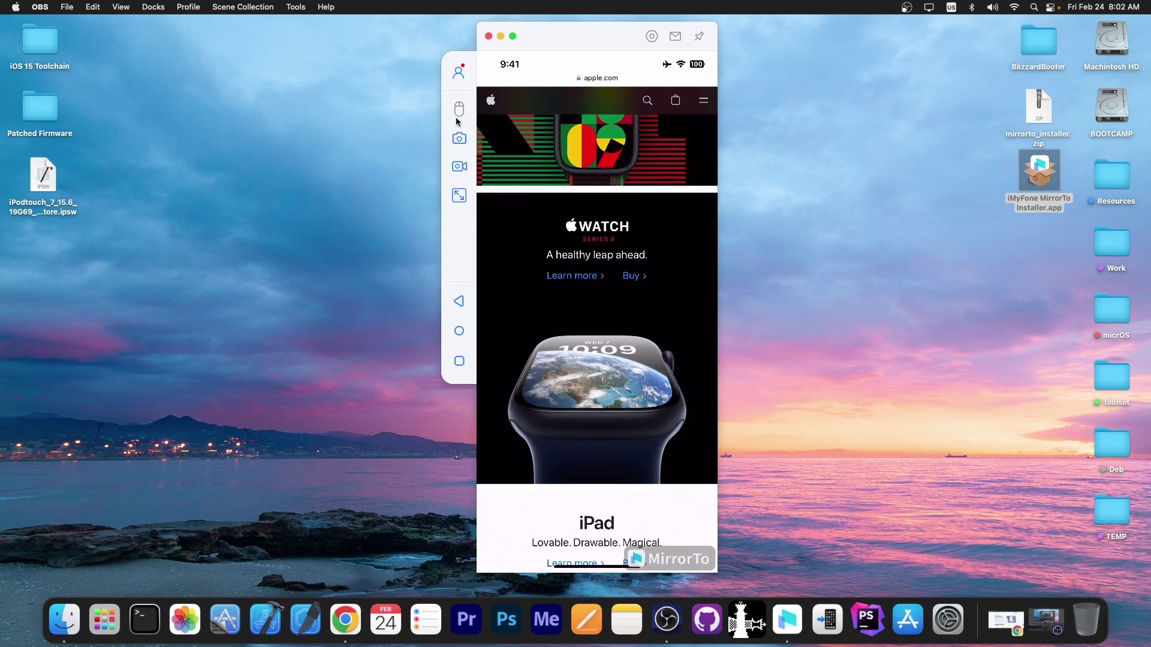
click(458, 114)
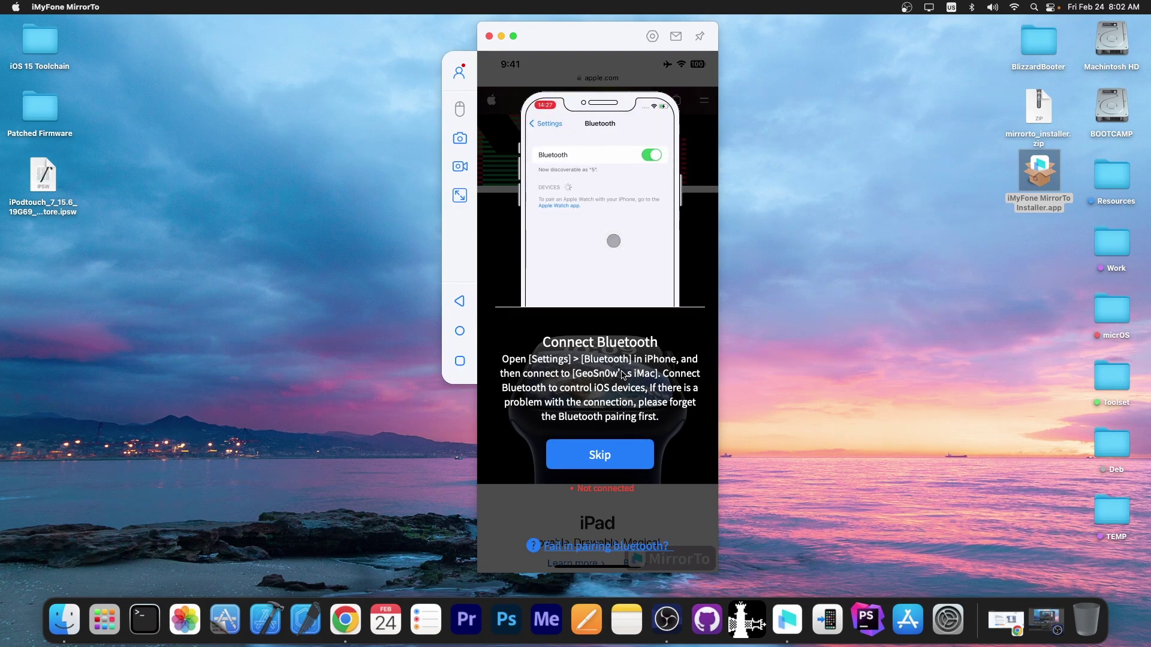
click(623, 453)
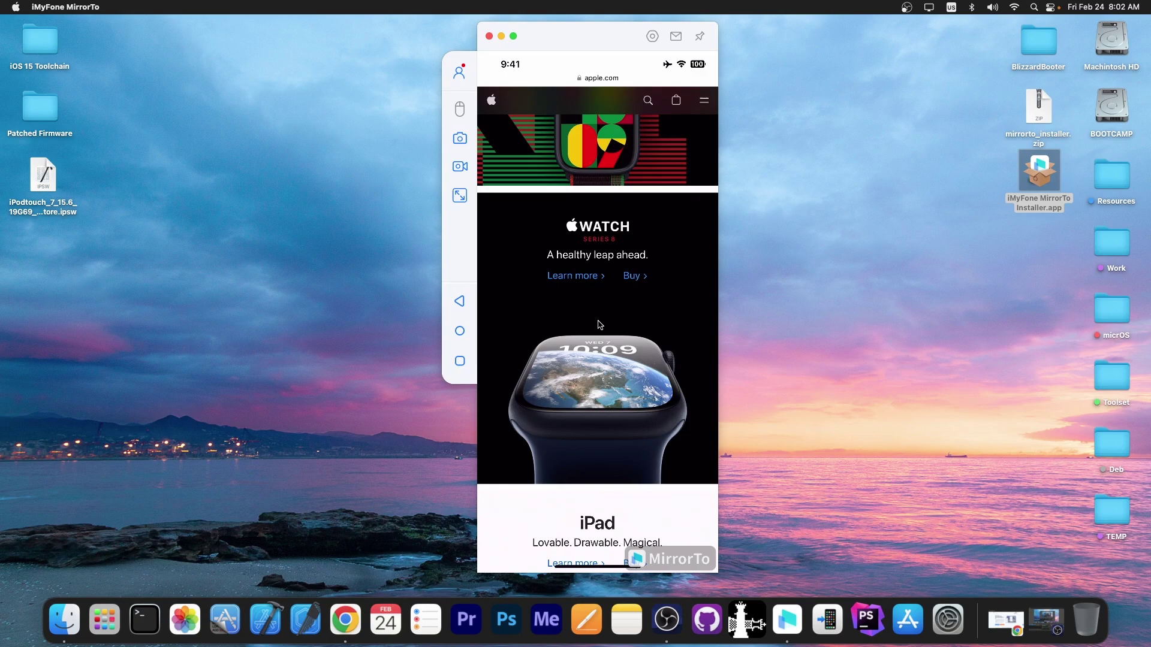
scroll(602, 382, down, 20)
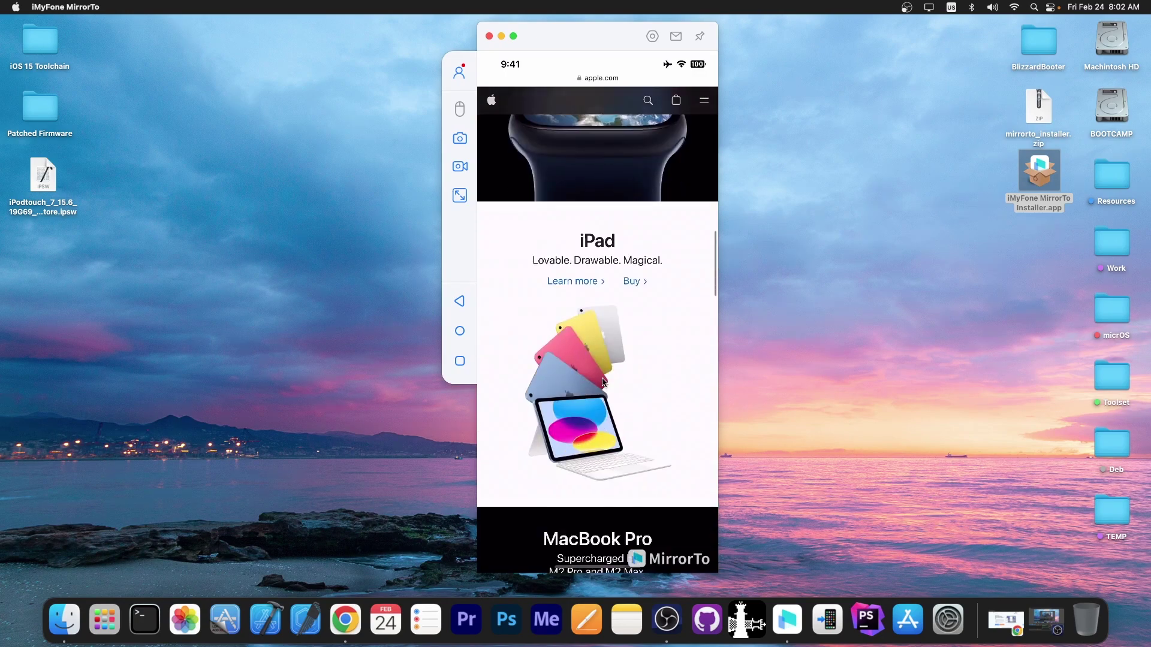
scroll(602, 378, up, 5)
scroll(602, 377, up, 15)
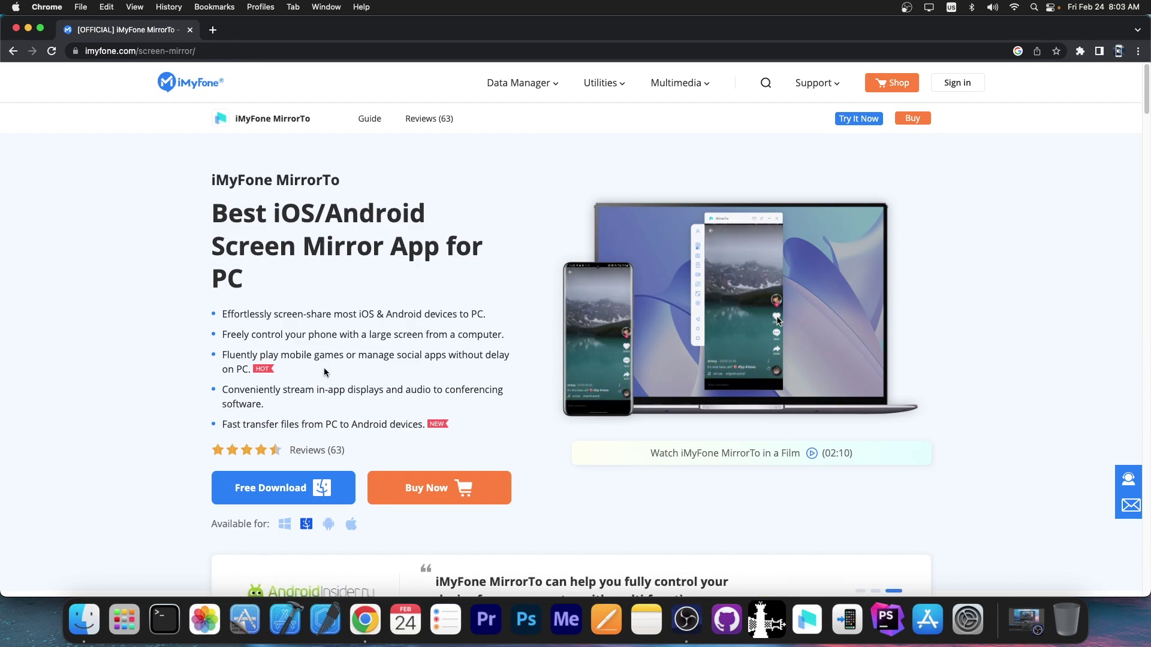
Scroll through the imyfone.com screen-mirror page, jump back to the top, and minimize Chrome
scroll(324, 368, down, 7)
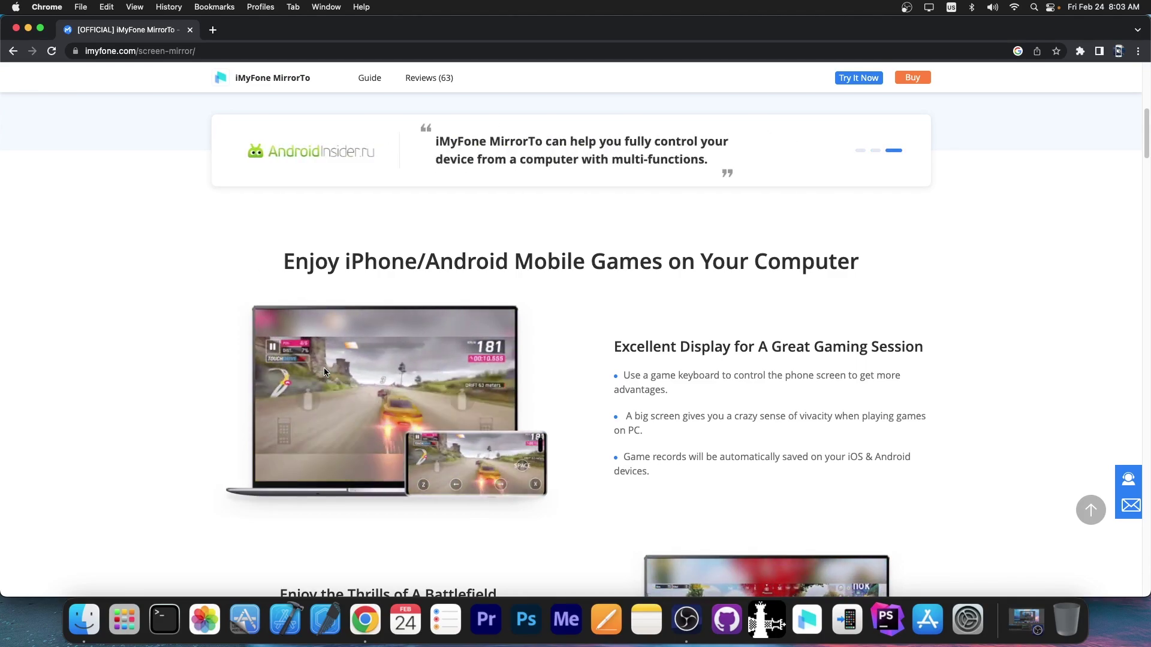
scroll(843, 366, down, 10)
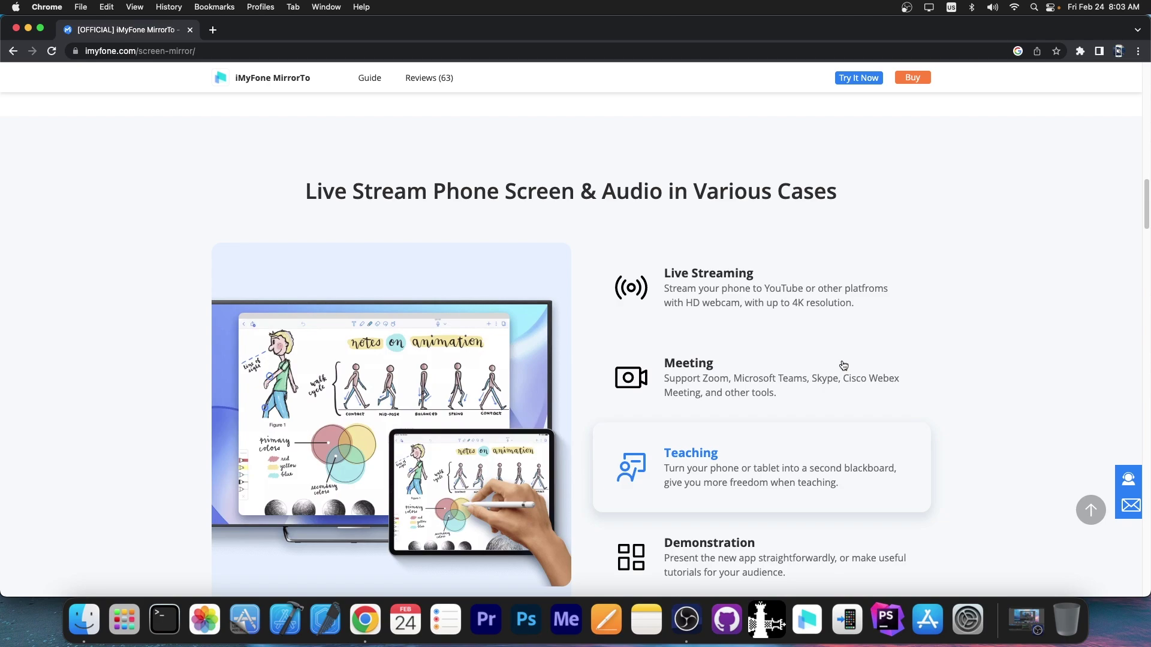
scroll(810, 318, down, 3)
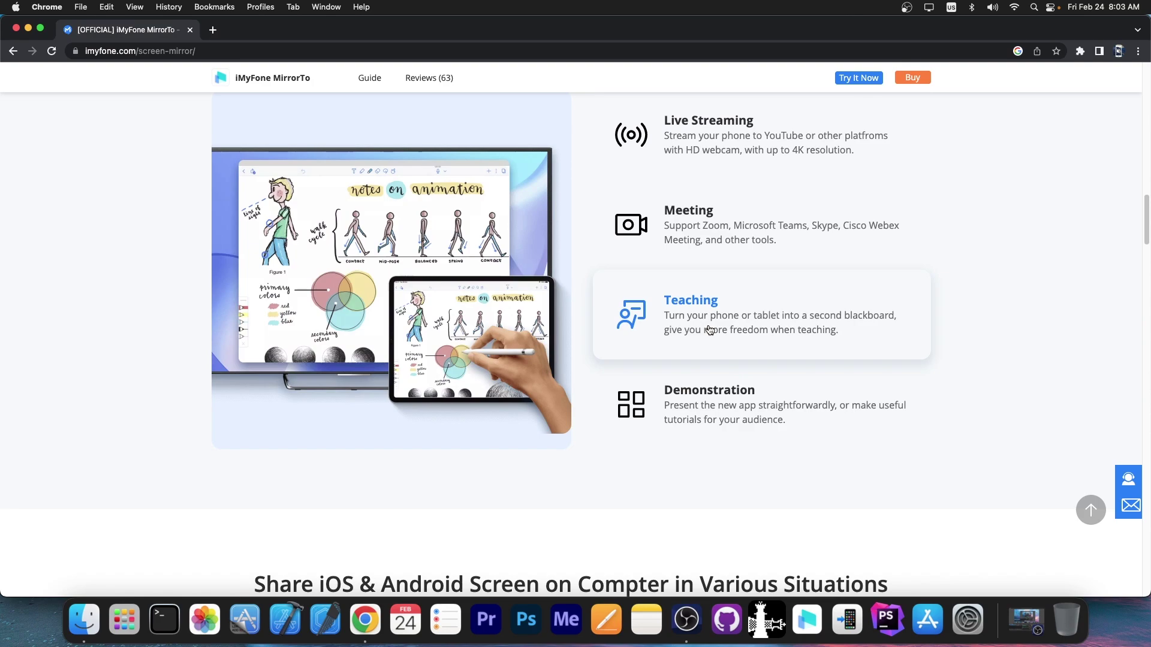
scroll(709, 330, down, 15)
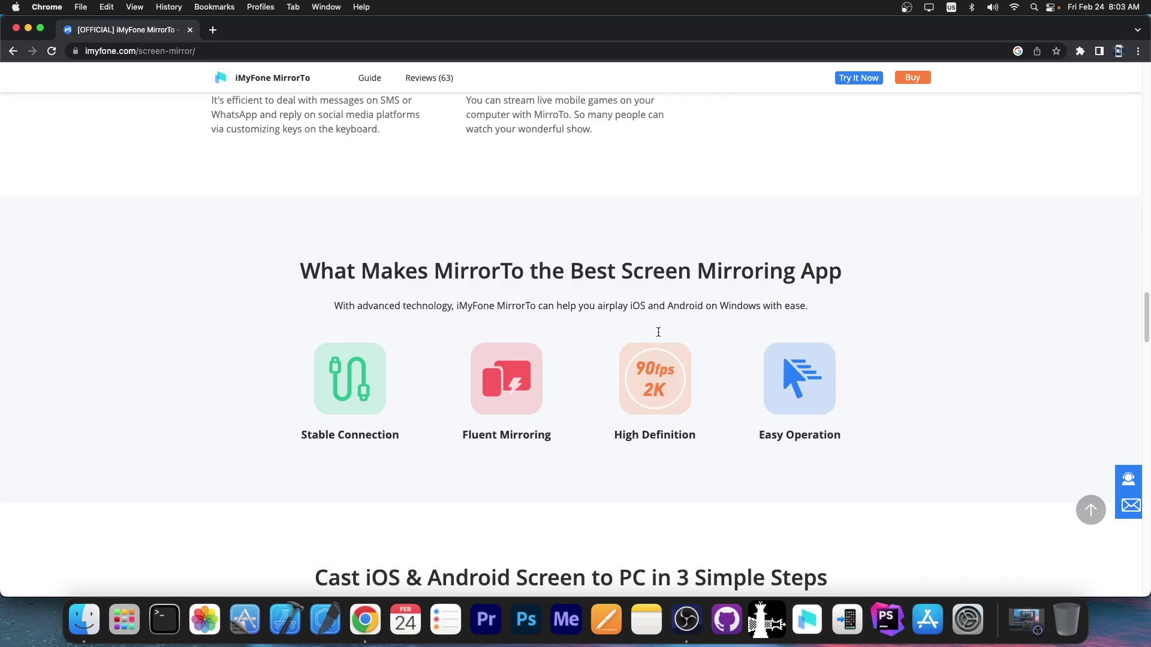
key(super+Up)
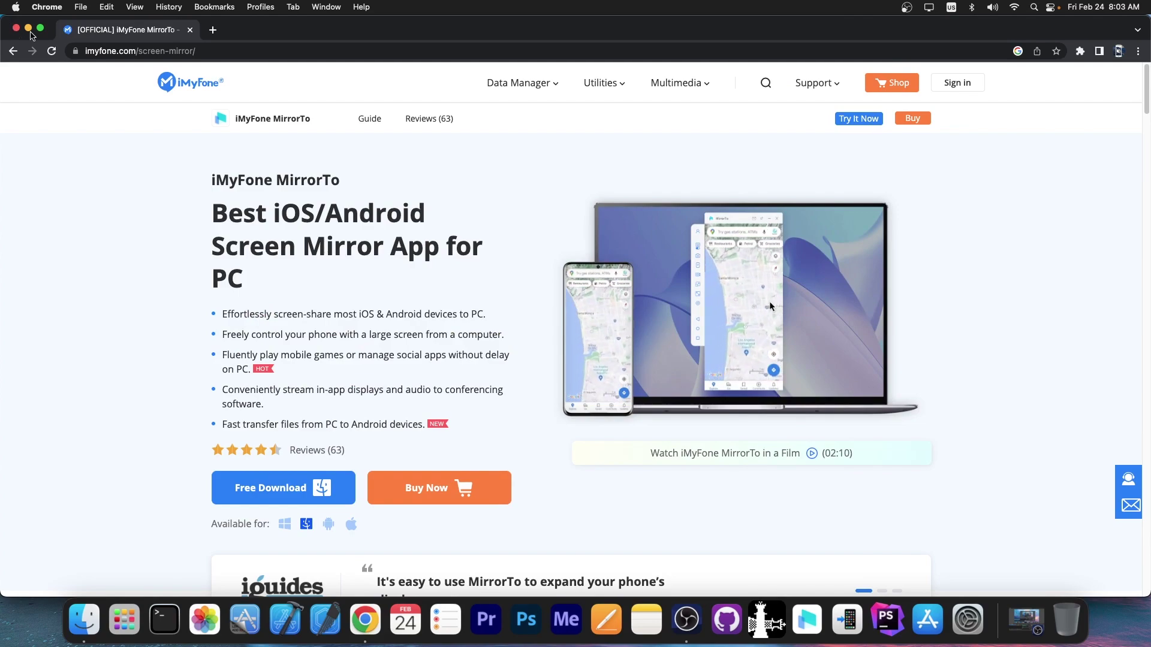
click(28, 28)
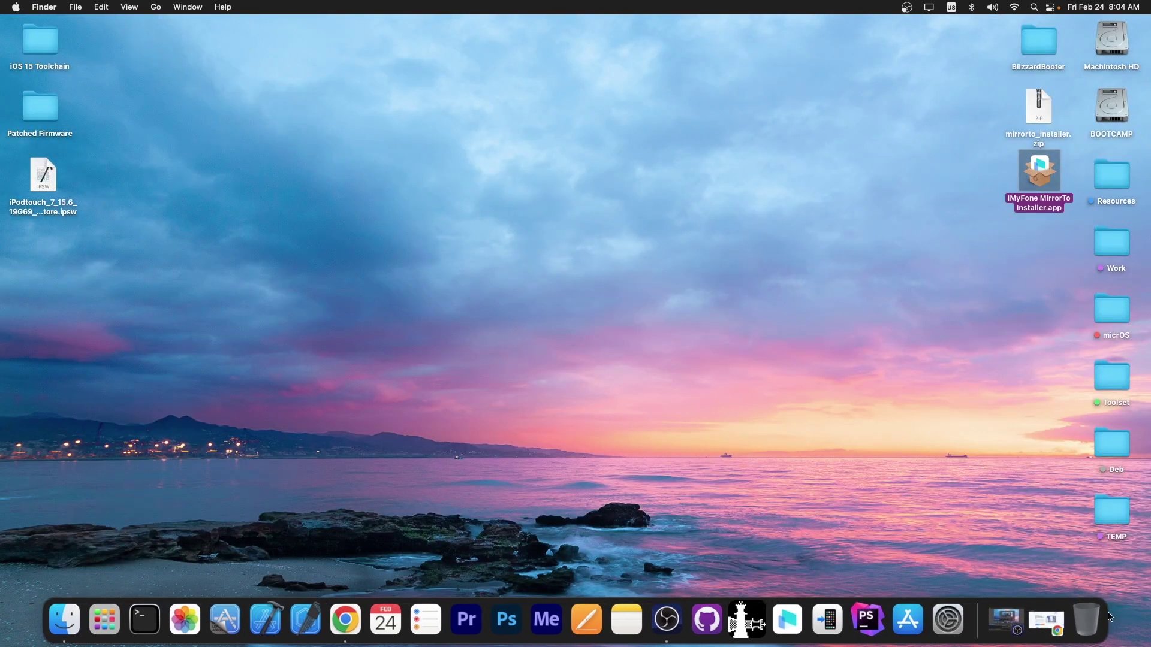
click(1045, 624)
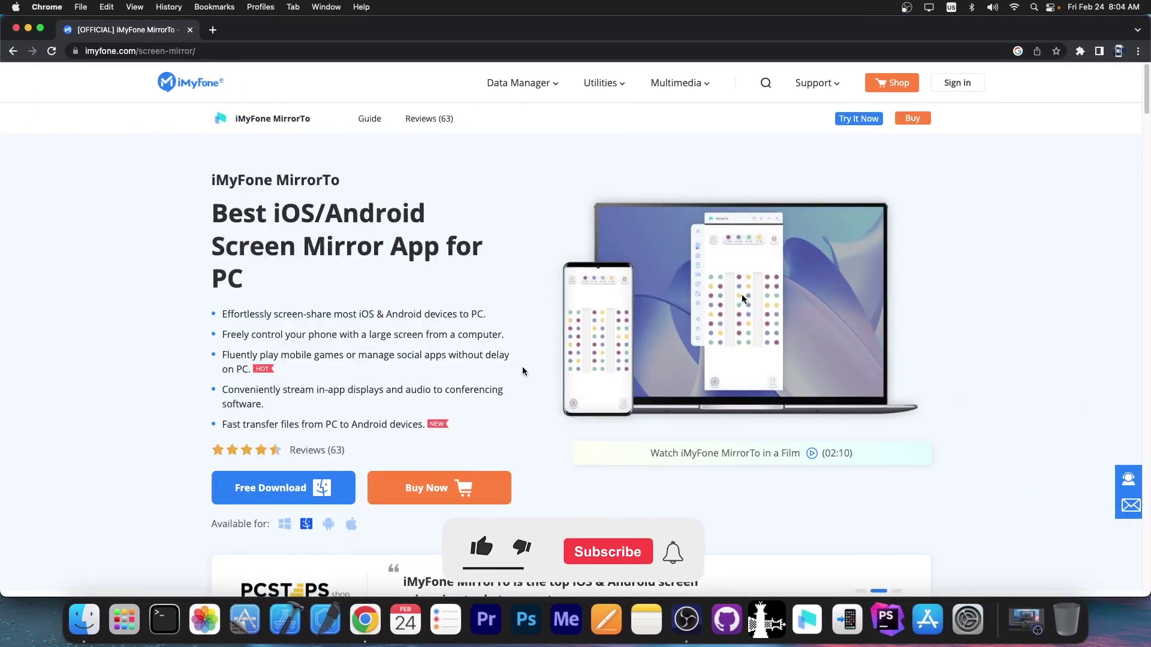
click(27, 28)
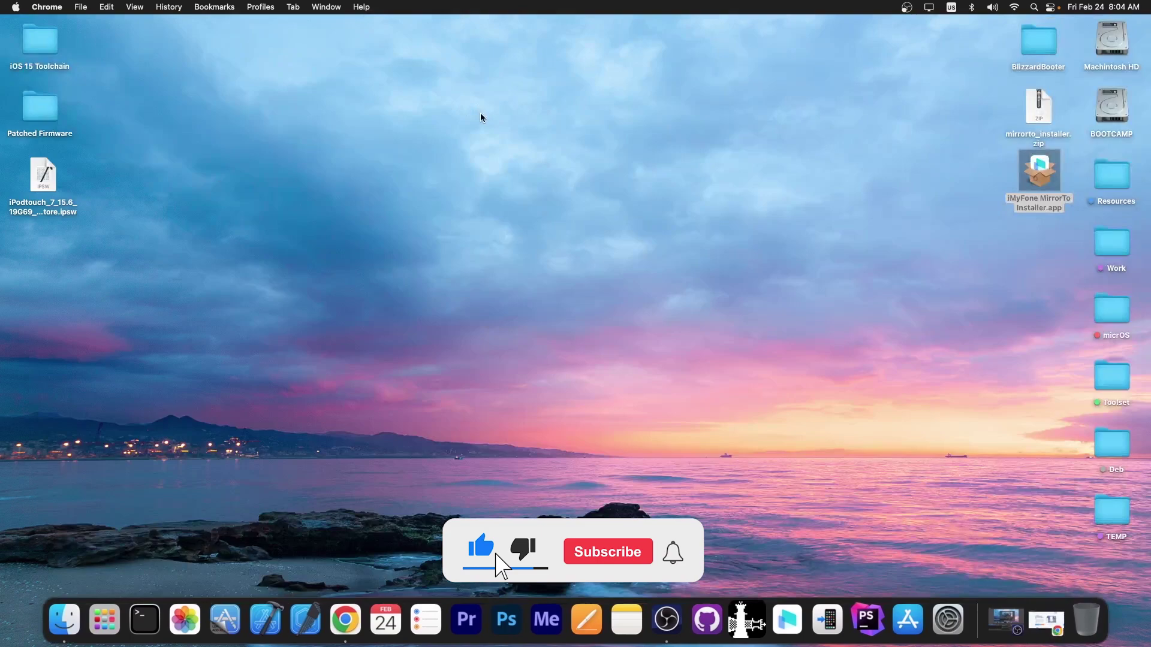